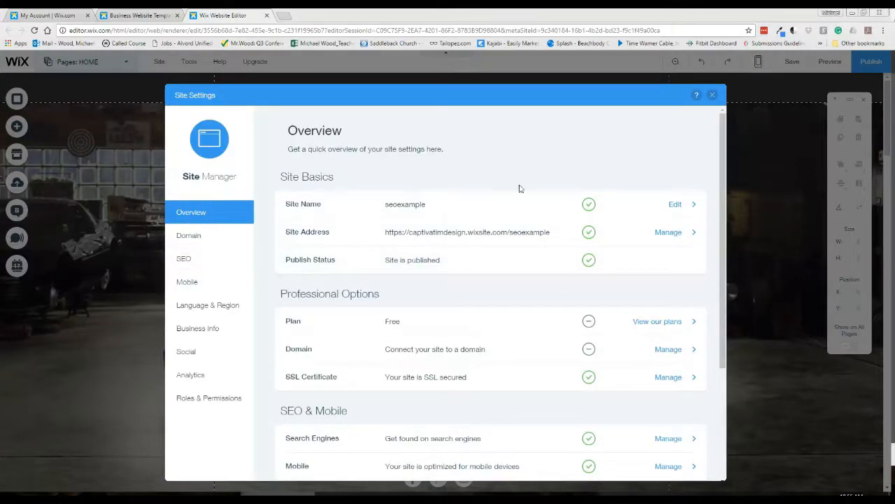
- Open the site's search engine settings and turn off allowing search engines to include the site in search results
{"action": "scroll", "coordinate": [505, 235], "scroll_direction": "down", "scroll_amount": 2}
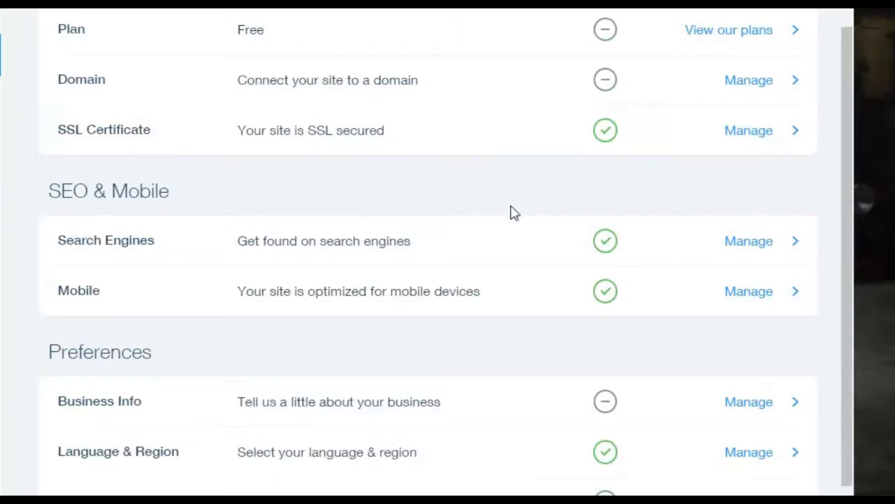
{"action": "left_click", "coordinate": [606, 251]}
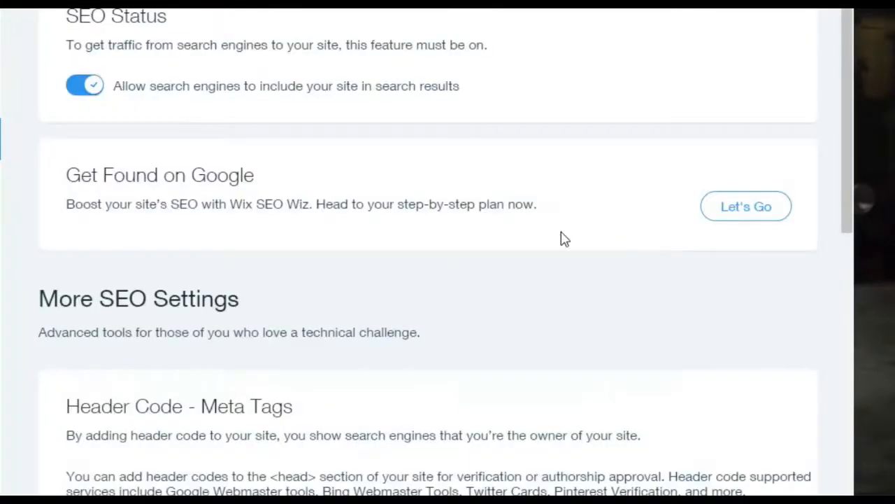
{"action": "left_click", "coordinate": [96, 86]}
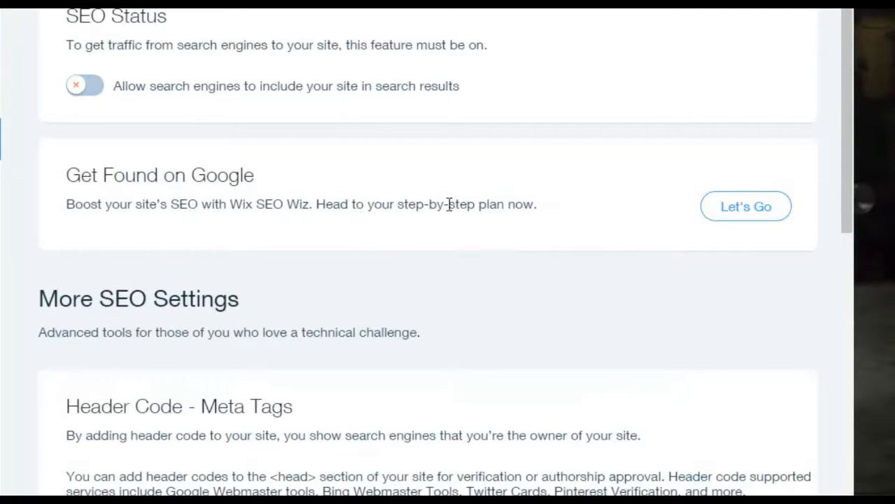
- Start the Wix SEO Wiz, set the business name to "Vintage Cars 4 You" and accept the prefilled Los Angeles location
{"action": "left_click", "coordinate": [766, 213]}
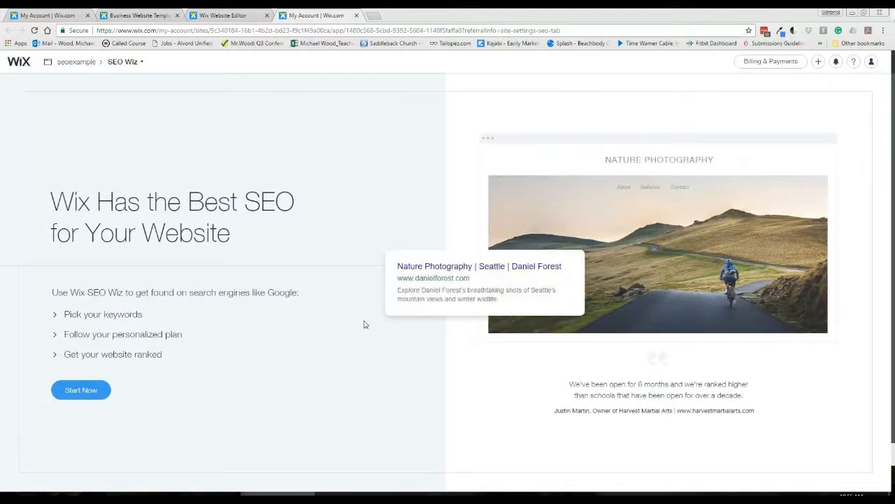
{"action": "left_click", "coordinate": [83, 399]}
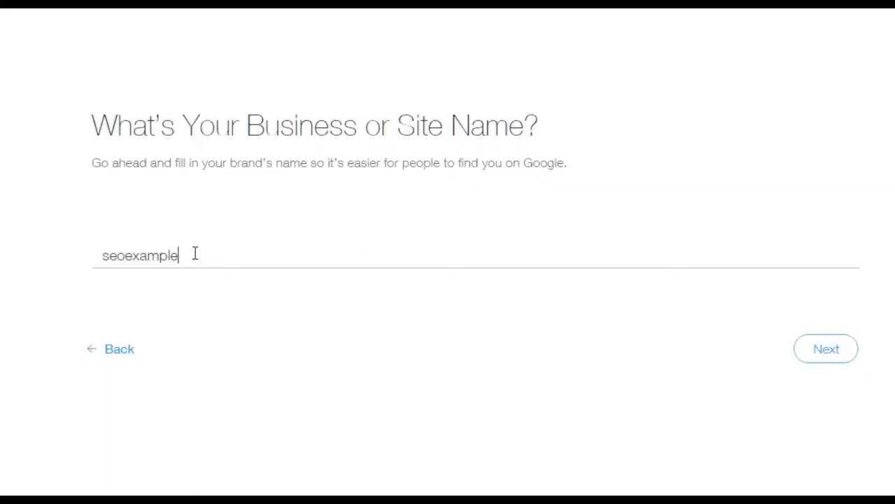
{"action": "left_click_drag", "start_coordinate": [195, 254], "coordinate": [61, 247]}
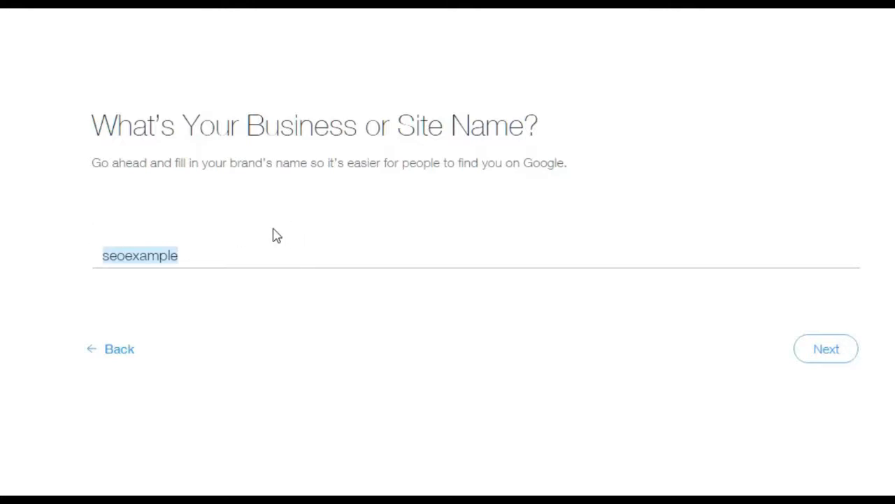
{"action": "type", "text": "Vintage Cars 4 You"}
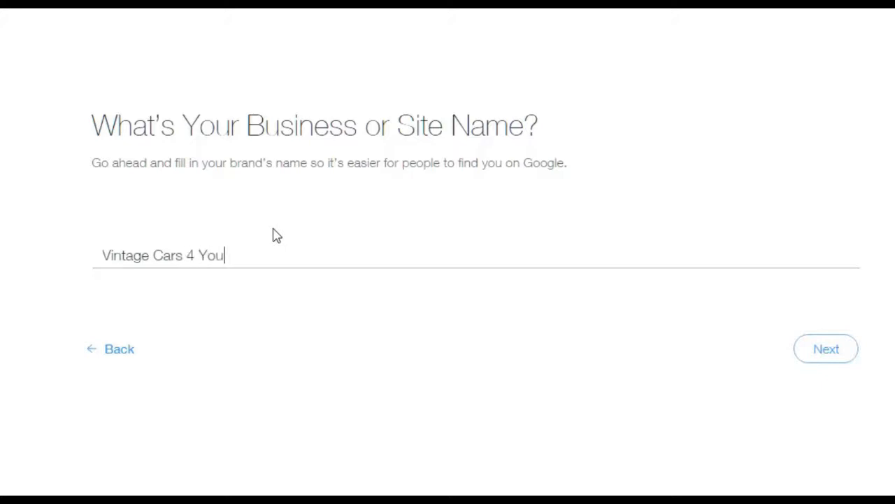
{"action": "left_click", "coordinate": [817, 358]}
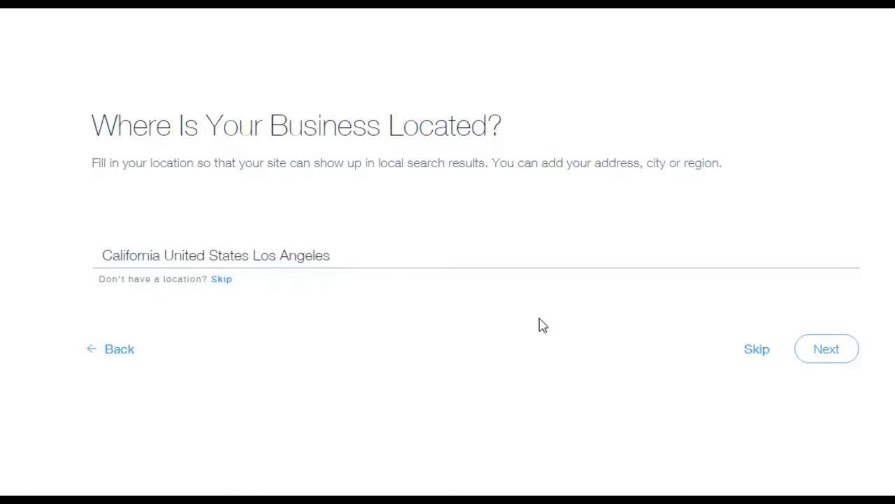
{"action": "left_click", "coordinate": [822, 358]}
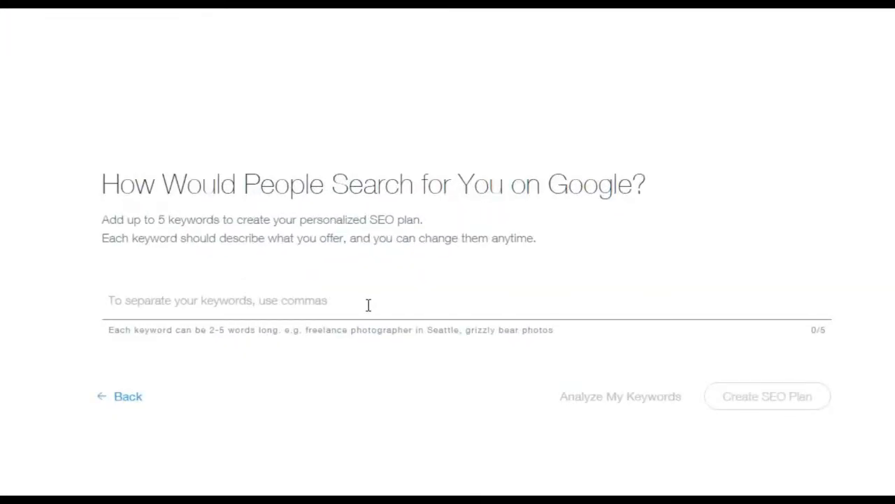
- Add the five search keywords vintage, cars, sale, parts and classic
{"action": "type", "text": "vintage"}
{"action": "key", "text": "Return"}
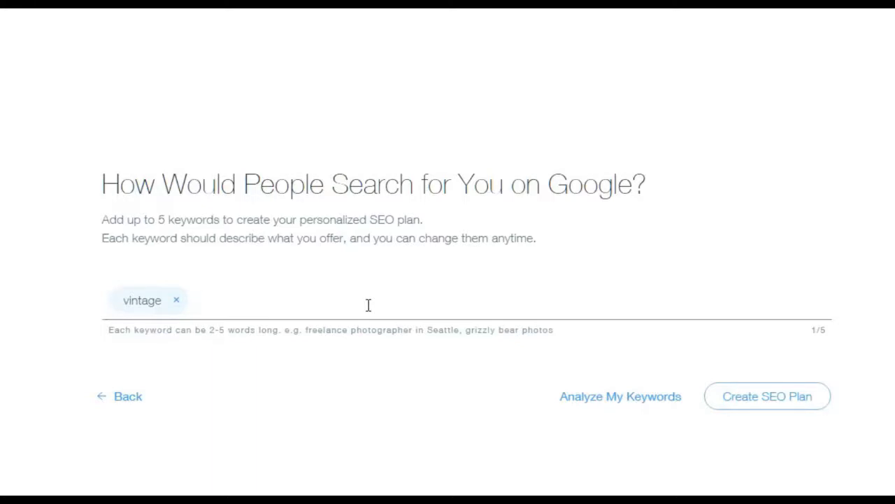
{"action": "type", "text": "cars"}
{"action": "key", "text": "Return"}
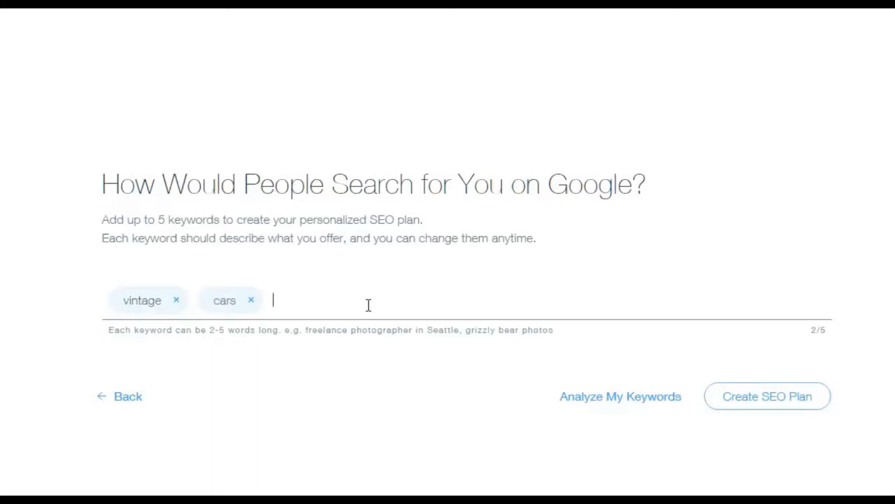
{"action": "key", "text": "Return"}
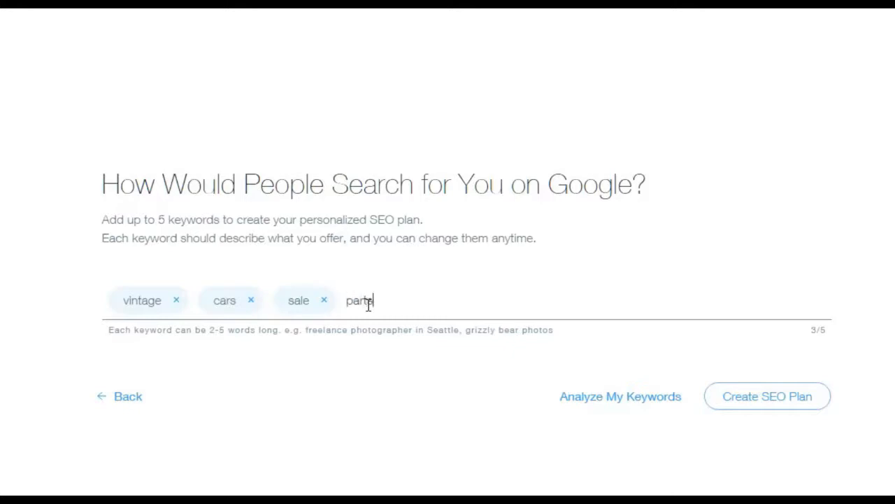
{"action": "type", "text": "parts"}
{"action": "key", "text": "Return"}
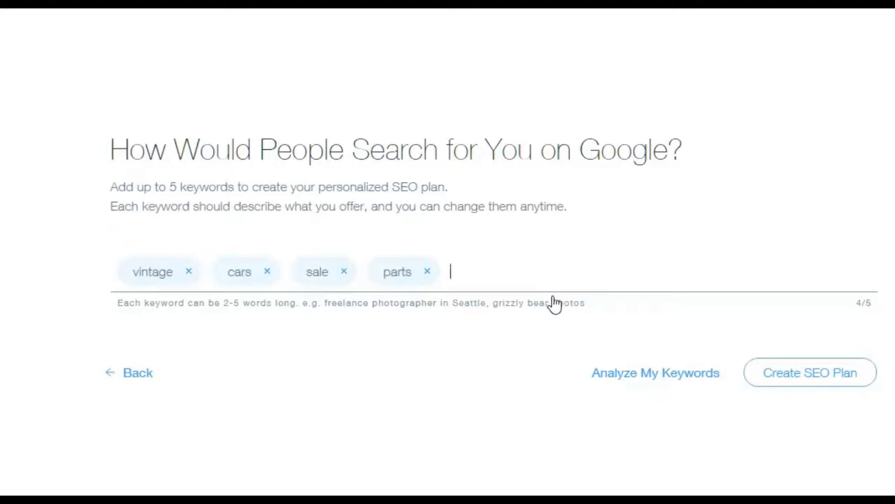
{"action": "type", "text": "classic"}
{"action": "key", "text": "Return"}
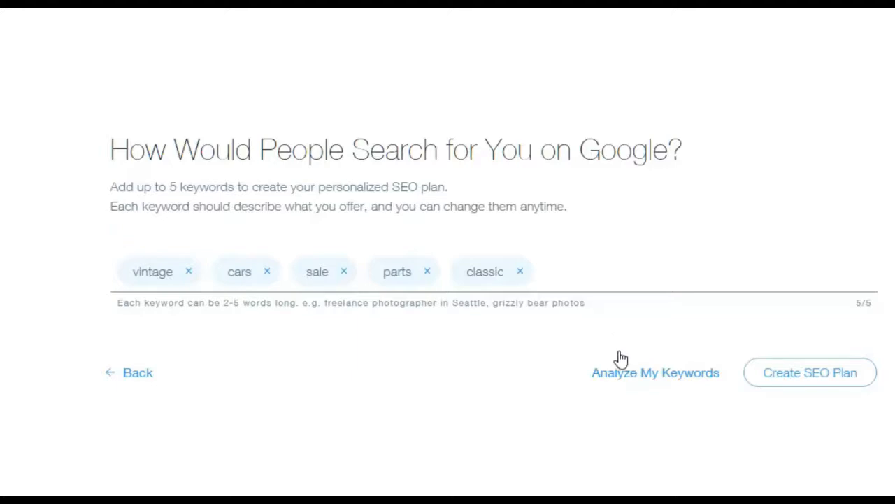
- Analyze the keywords, compare the strength of the suggested alternatives, and close the results without applying any
{"action": "left_click", "coordinate": [624, 378]}
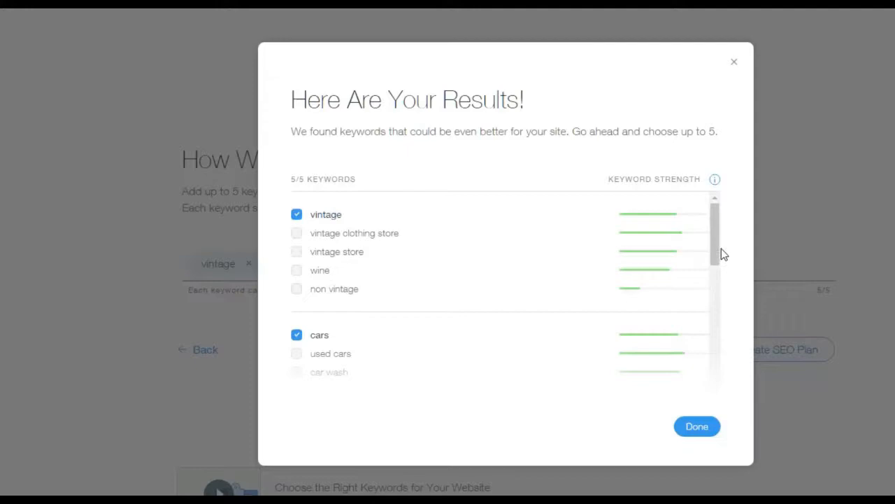
{"action": "left_click_drag", "start_coordinate": [716, 228], "coordinate": [706, 312]}
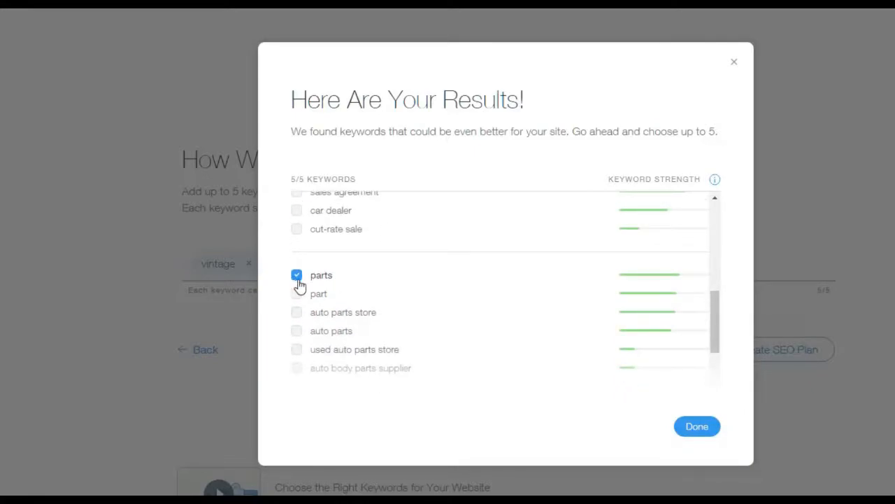
{"action": "left_click", "coordinate": [298, 334]}
{"action": "left_click_drag", "start_coordinate": [715, 325], "coordinate": [715, 285]}
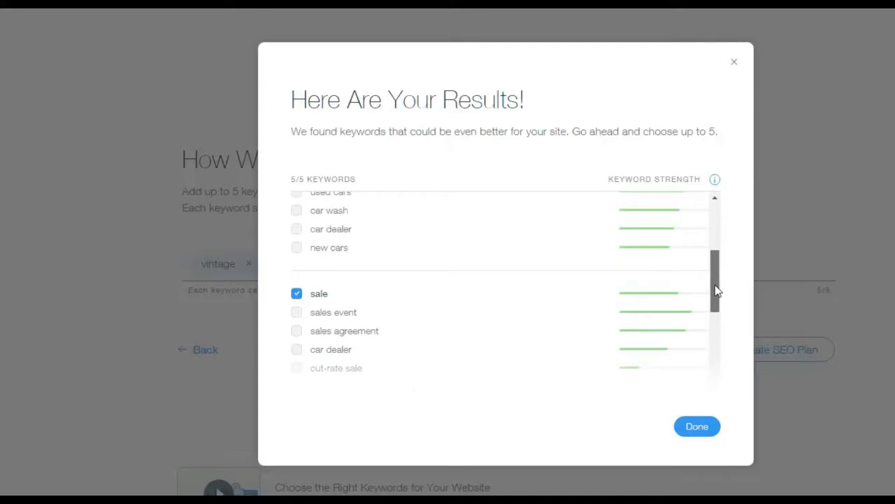
{"action": "left_click", "coordinate": [296, 315]}
{"action": "scroll", "coordinate": [510, 318], "scroll_direction": "up", "scroll_amount": 5}
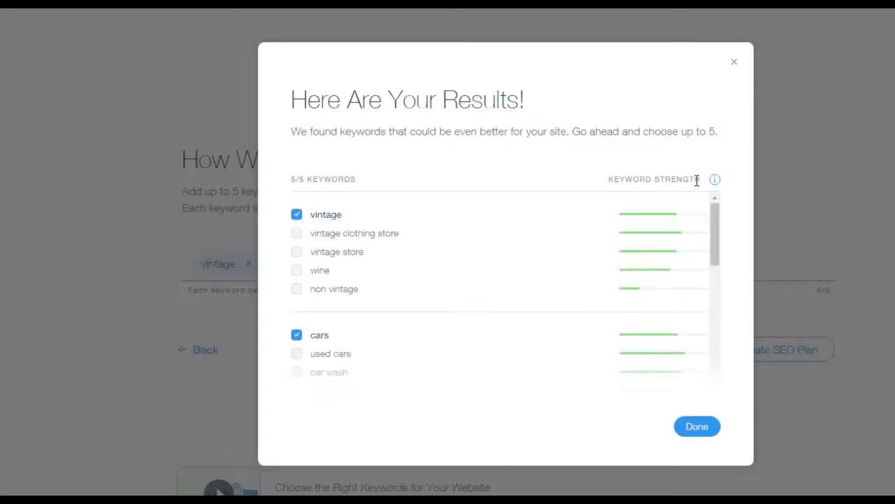
{"action": "left_click", "coordinate": [734, 64]}
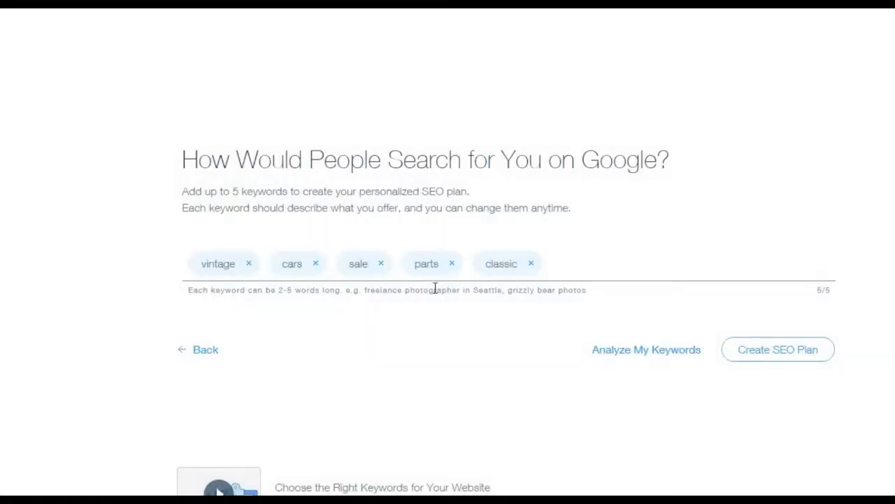
- Replace the keyword "parts" with "auto parts" and create the SEO plan
{"action": "left_click", "coordinate": [452, 264]}
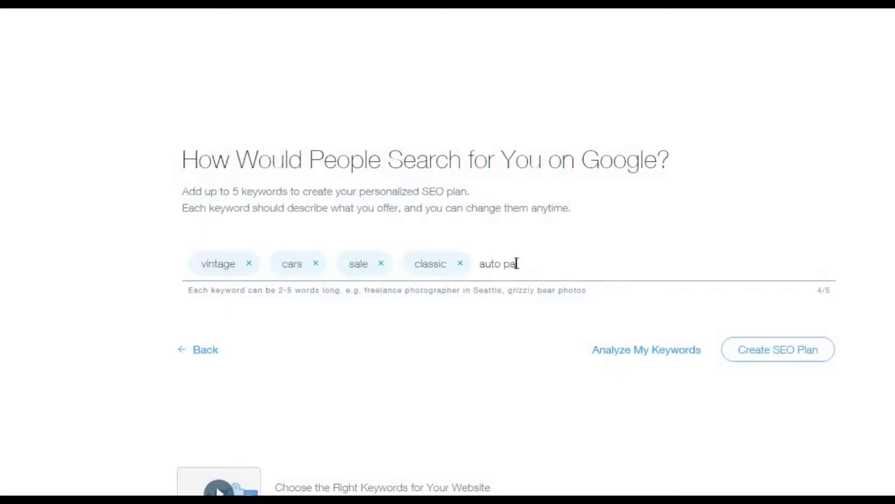
{"action": "key", "text": "Return"}
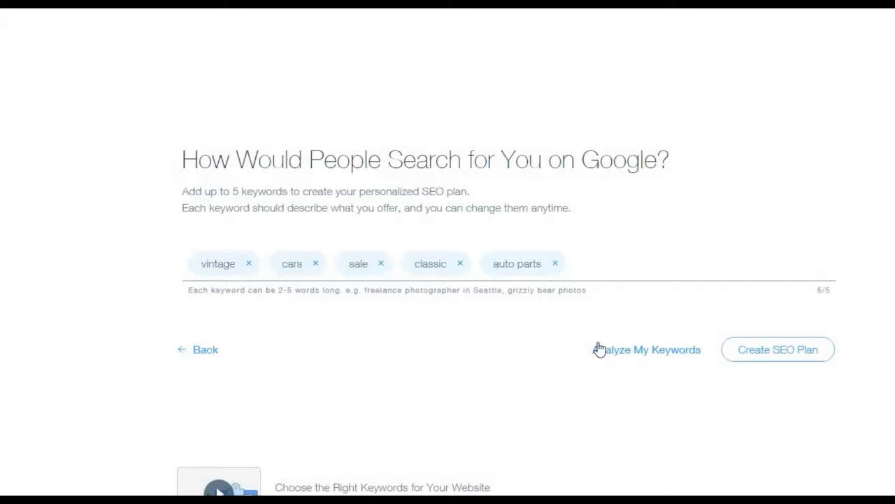
{"action": "left_click", "coordinate": [779, 350]}
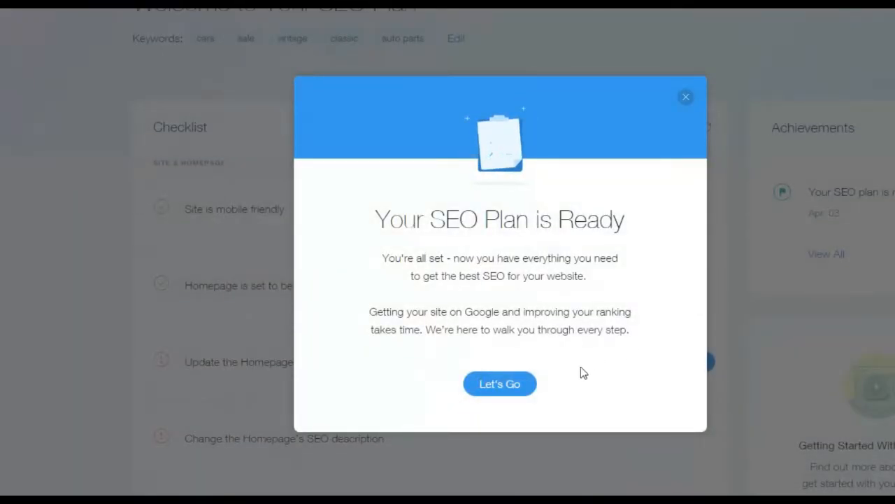
{"action": "left_click", "coordinate": [512, 396]}
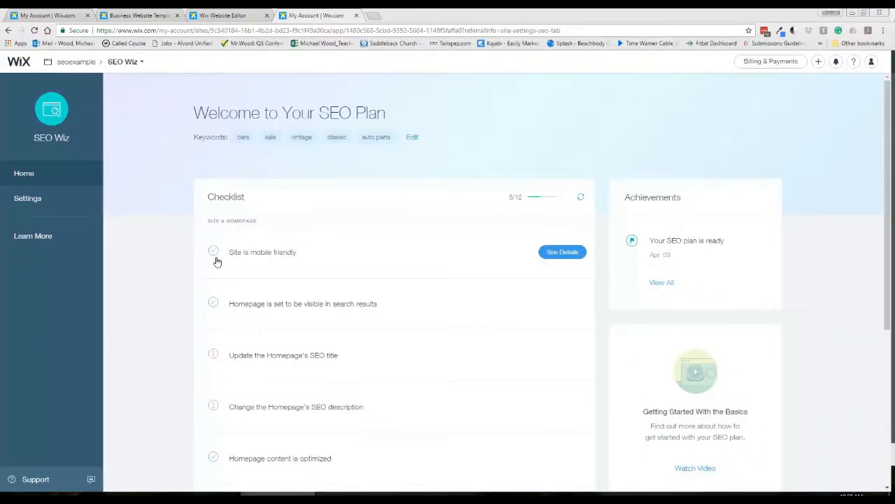
- Review the completed and outstanding site and homepage items in the SEO plan's checklist
{"action": "scroll", "coordinate": [256, 297], "scroll_direction": "down", "scroll_amount": 2}
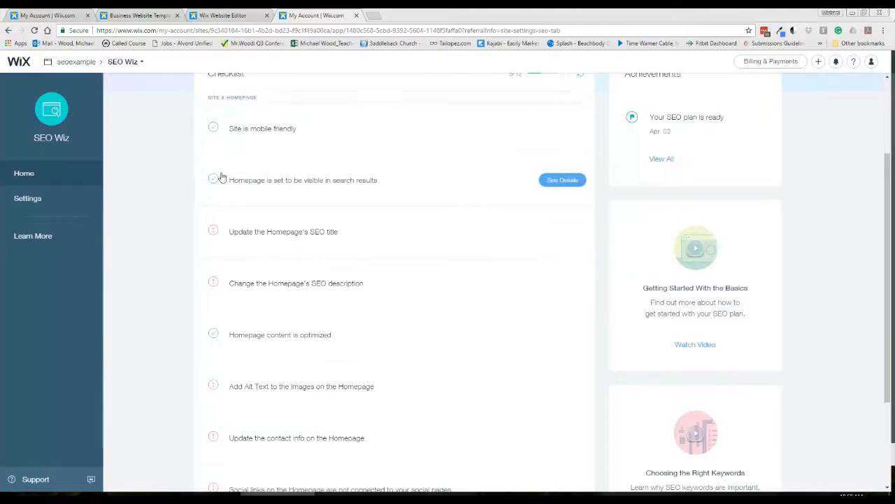
{"action": "scroll", "coordinate": [222, 329], "scroll_direction": "down", "scroll_amount": 2}
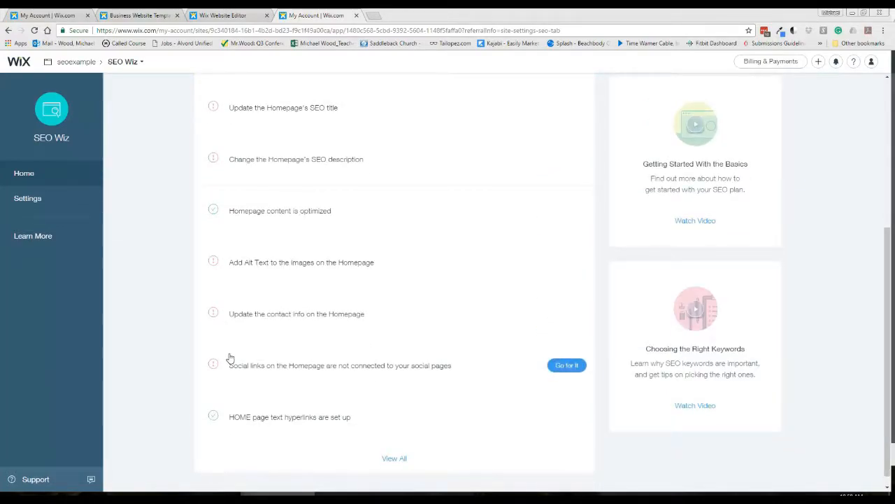
{"action": "scroll", "coordinate": [235, 395], "scroll_direction": "up", "scroll_amount": 1}
{"action": "scroll", "coordinate": [239, 383], "scroll_direction": "up", "scroll_amount": 3}
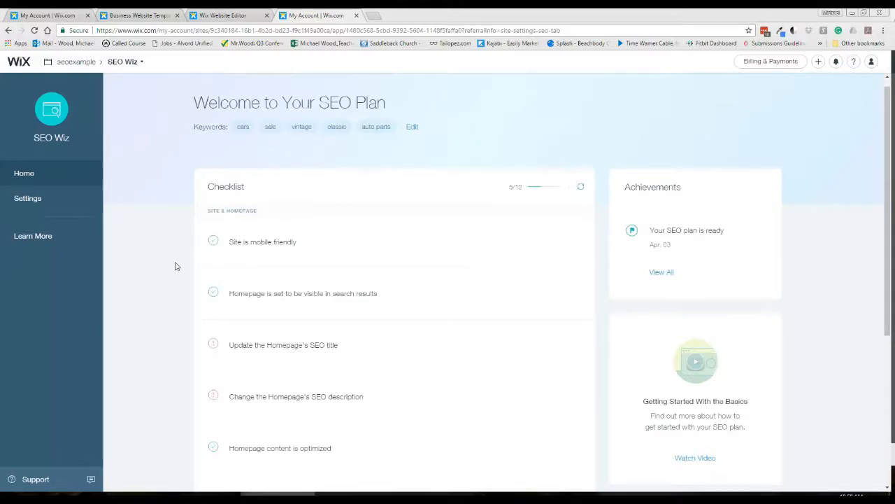
{"action": "scroll", "coordinate": [176, 267], "scroll_direction": "down", "scroll_amount": 2}
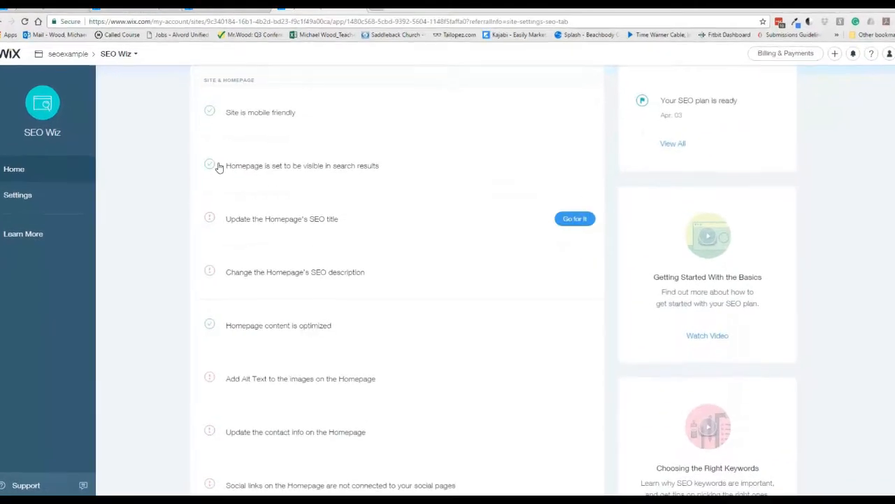
{"action": "scroll", "coordinate": [251, 171], "scroll_direction": "up", "scroll_amount": 2}
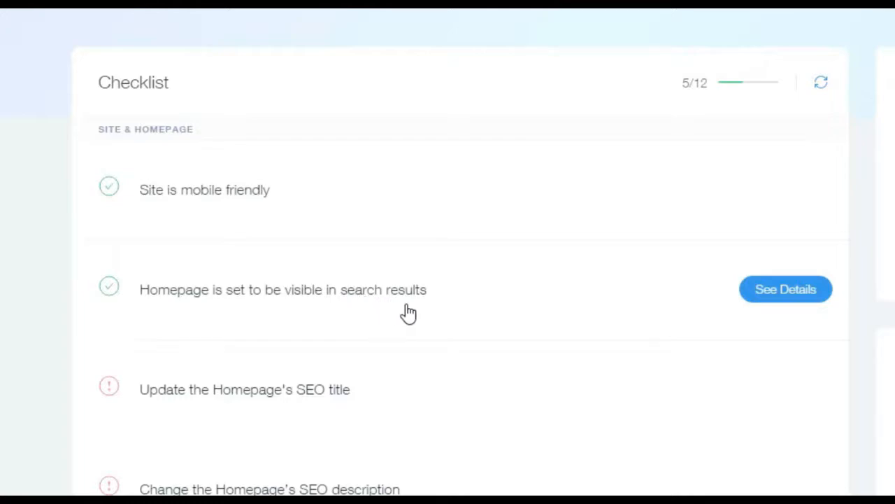
{"action": "scroll", "coordinate": [403, 311], "scroll_direction": "down", "scroll_amount": 3}
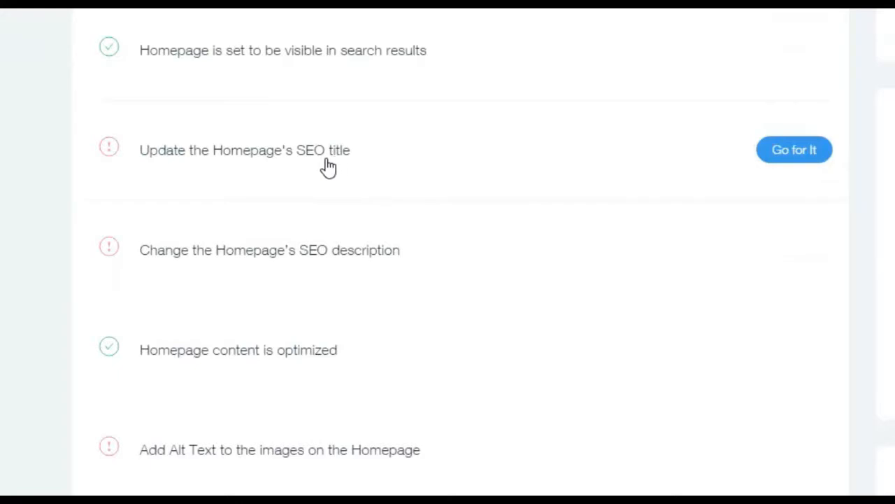
- Expand the checklist task for updating the homepage's SEO title and read its example, requirements and instructions
{"action": "left_click", "coordinate": [112, 157]}
{"action": "scroll", "coordinate": [110, 154], "scroll_direction": "down", "scroll_amount": 3}
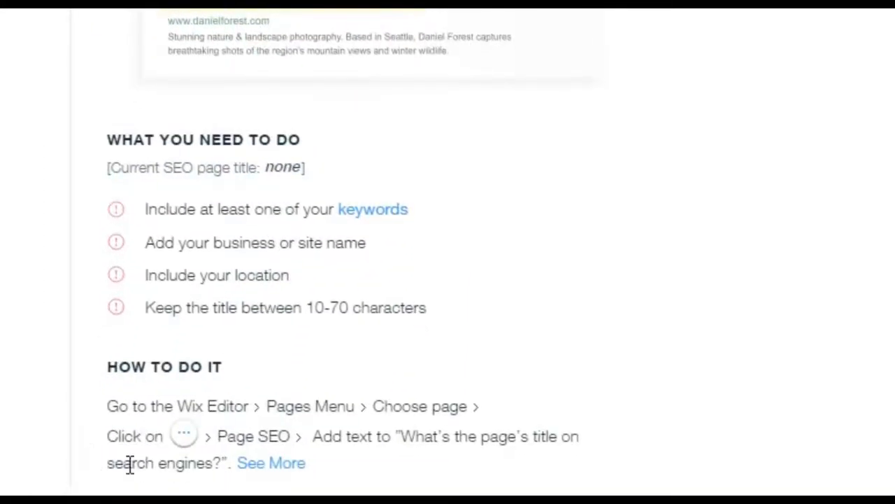
{"action": "scroll", "coordinate": [332, 199], "scroll_direction": "down", "scroll_amount": 3}
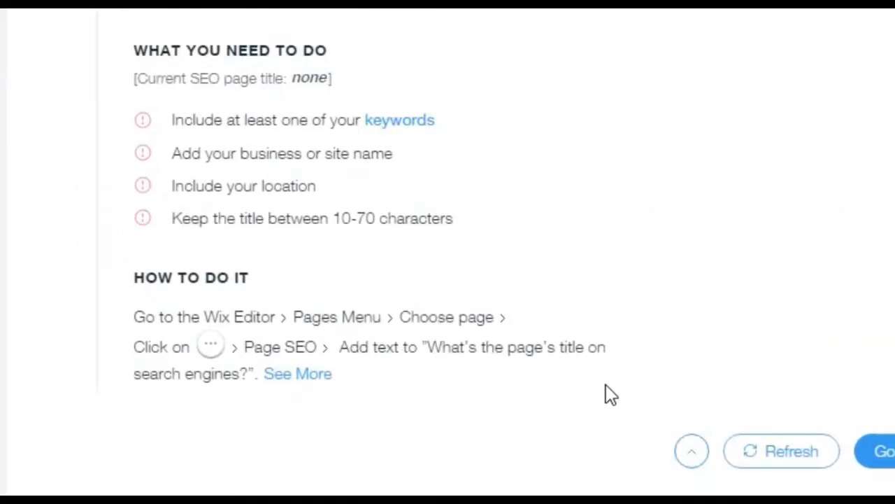
{"action": "scroll", "coordinate": [606, 384], "scroll_direction": "up", "scroll_amount": 3}
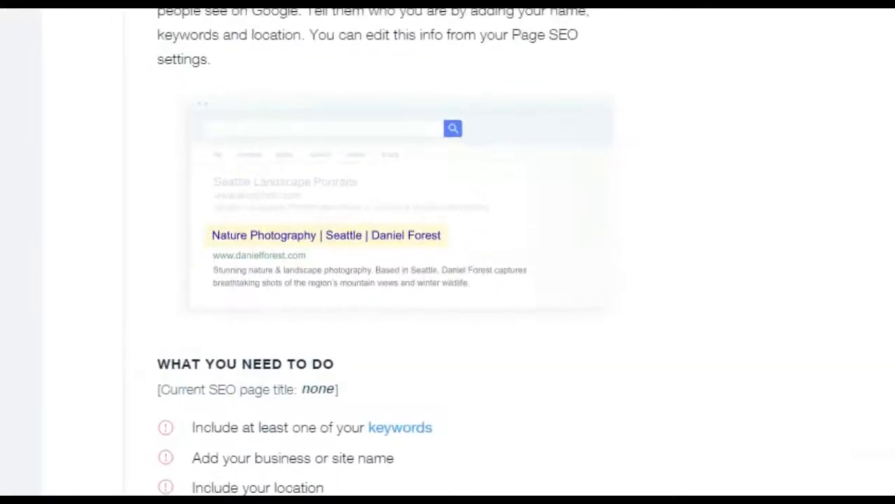
{"action": "scroll", "coordinate": [551, 161], "scroll_direction": "down", "scroll_amount": 3}
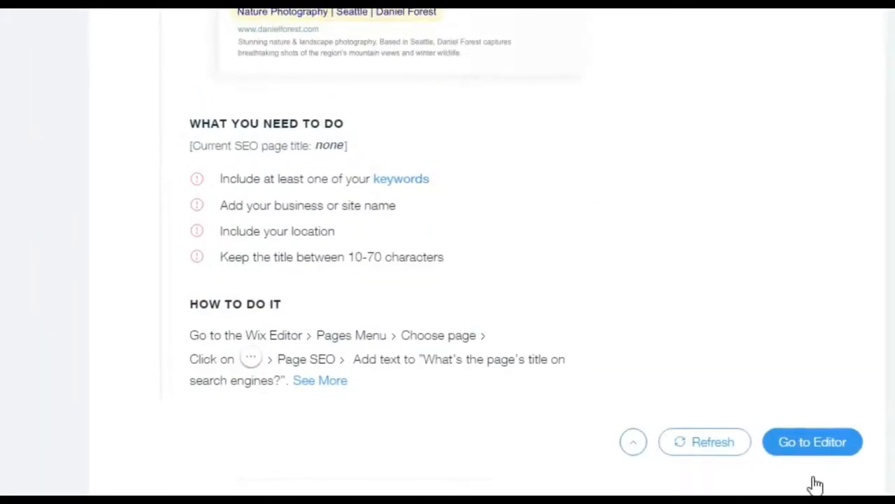
- Switch to the Wix Editor from the checklist task and open the HOME page's SEO settings
{"action": "left_click", "coordinate": [814, 451]}
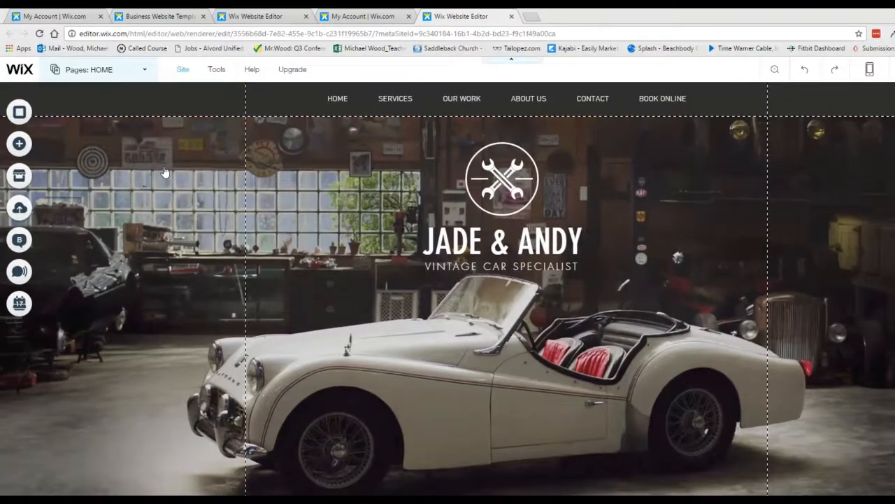
{"action": "left_click", "coordinate": [160, 61]}
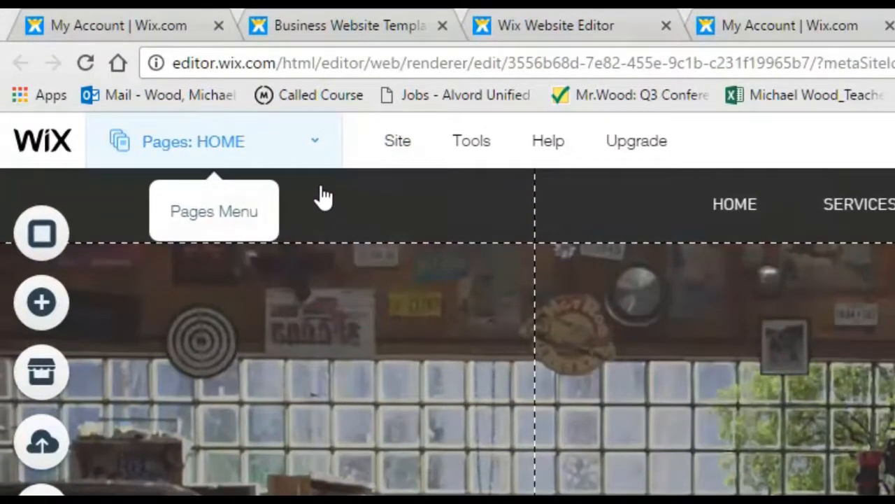
{"action": "left_click", "coordinate": [320, 150]}
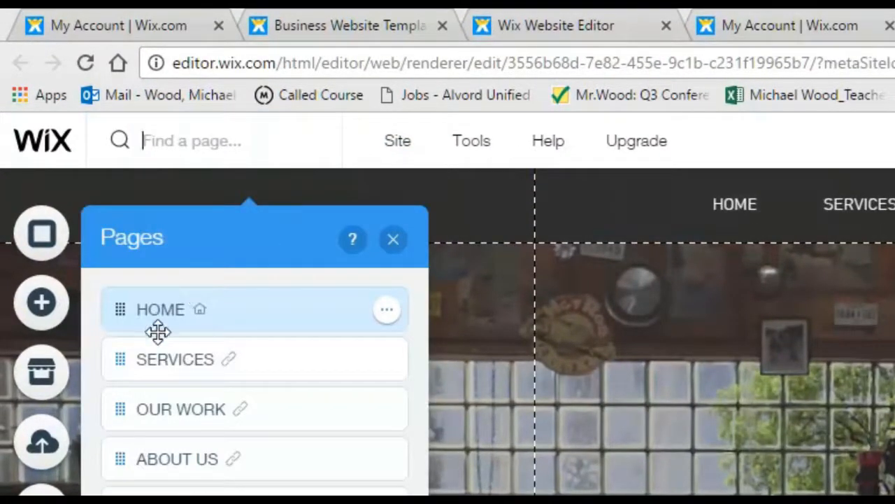
{"action": "left_click", "coordinate": [390, 312]}
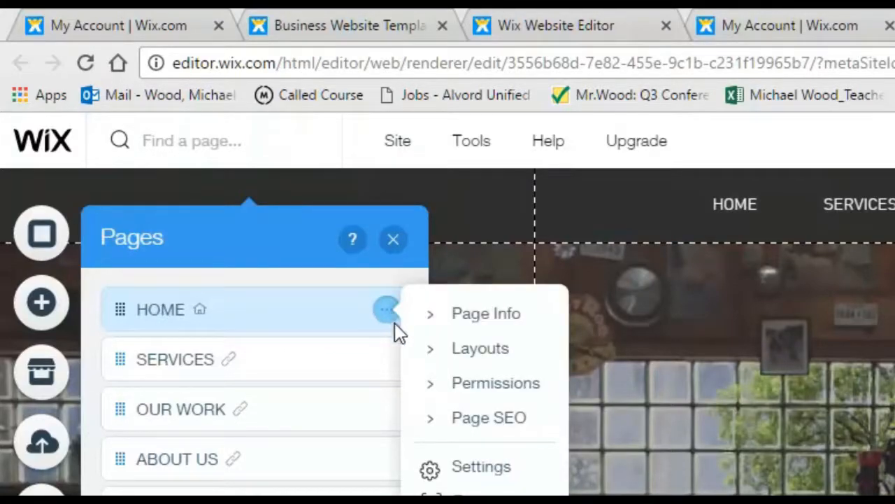
{"action": "left_click", "coordinate": [510, 424]}
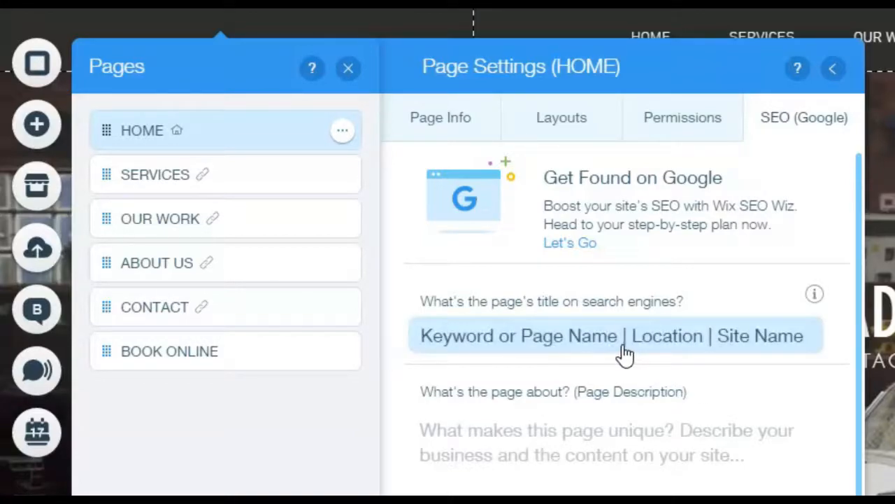
- Enter "Vintage | California | Vintage Cars 4 You" as the HOME page's title on search engines
{"action": "left_click", "coordinate": [590, 338]}
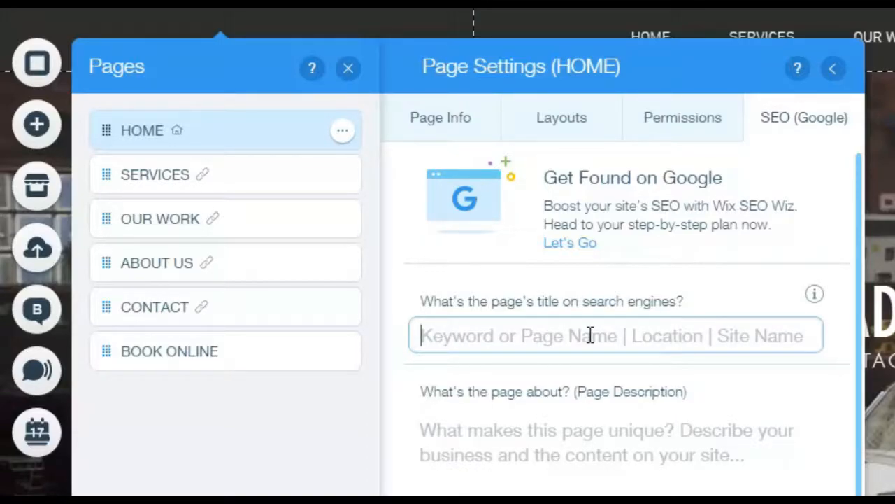
{"action": "type", "text": "Vintage | C"}
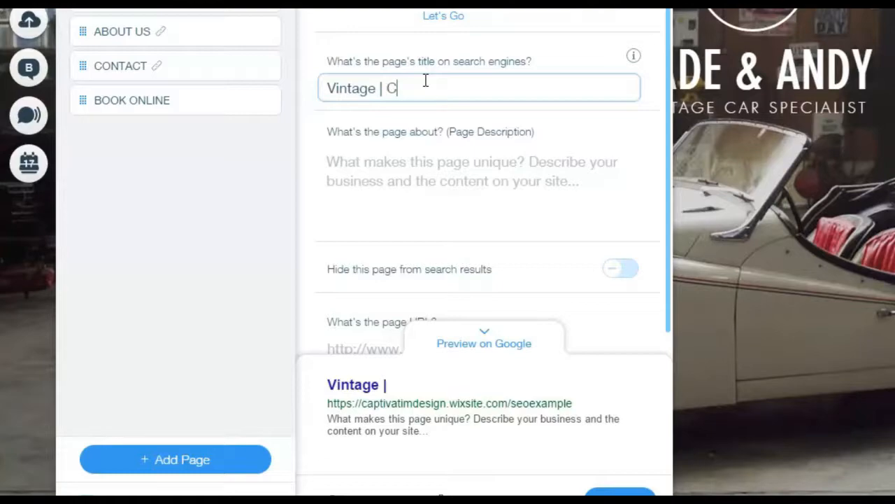
{"action": "type", "text": "alifornia |"}
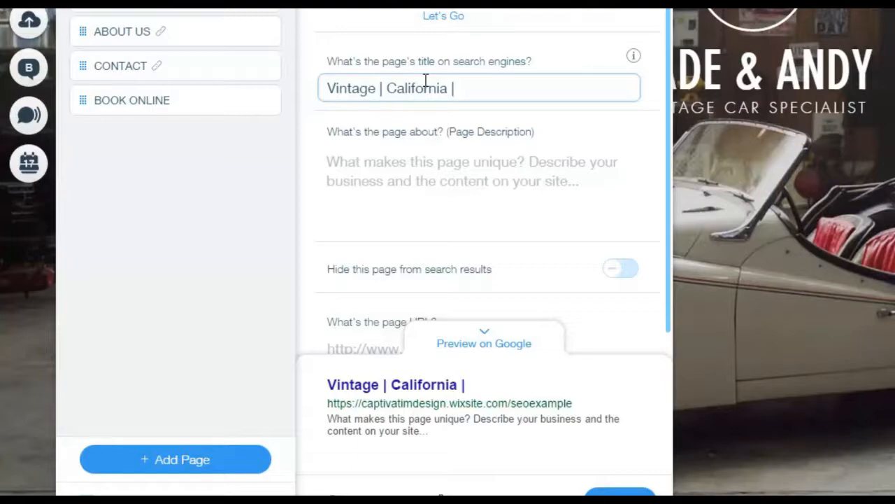
{"action": "type", "text": "Vintage Cars 4 You"}
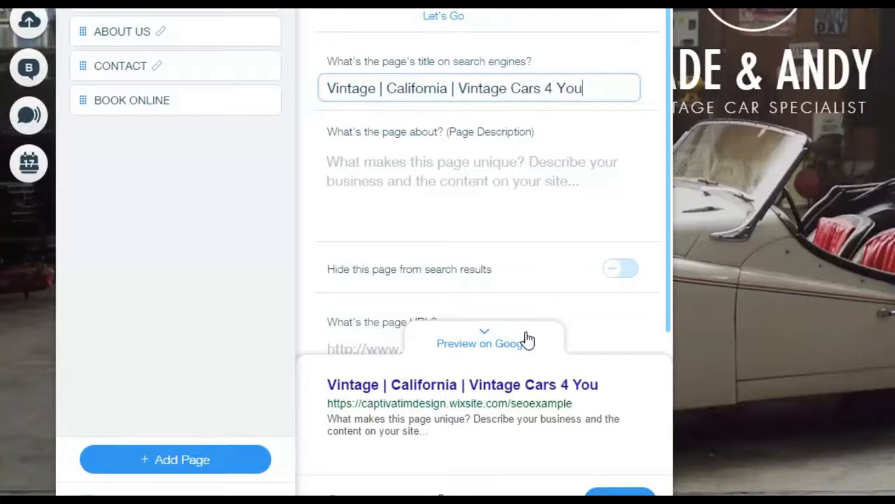
- Replace the first part of the HOME page's search title with "Auto Parts" and finish the page settings
{"action": "double_click", "coordinate": [344, 98]}
{"action": "type", "text": "Home"}
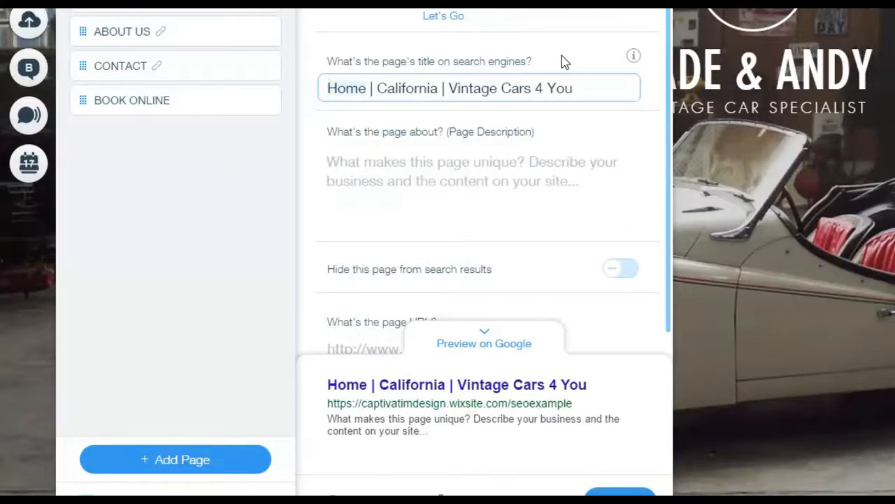
{"action": "key", "text": "BackSpace"}
{"action": "key", "text": "BackSpace"}
{"action": "key", "text": "BackSpace"}
{"action": "key", "text": "BackSpace"}
{"action": "key", "text": "BackSpace"}
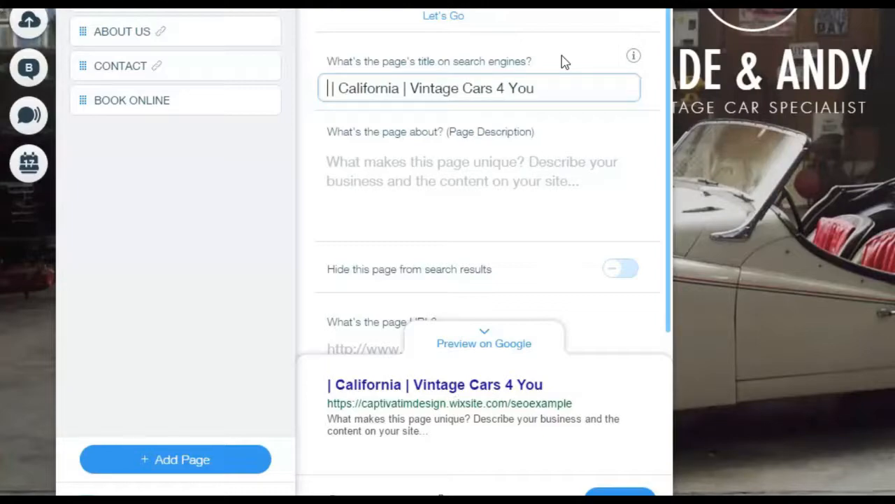
{"action": "type", "text": "Auto Part"}
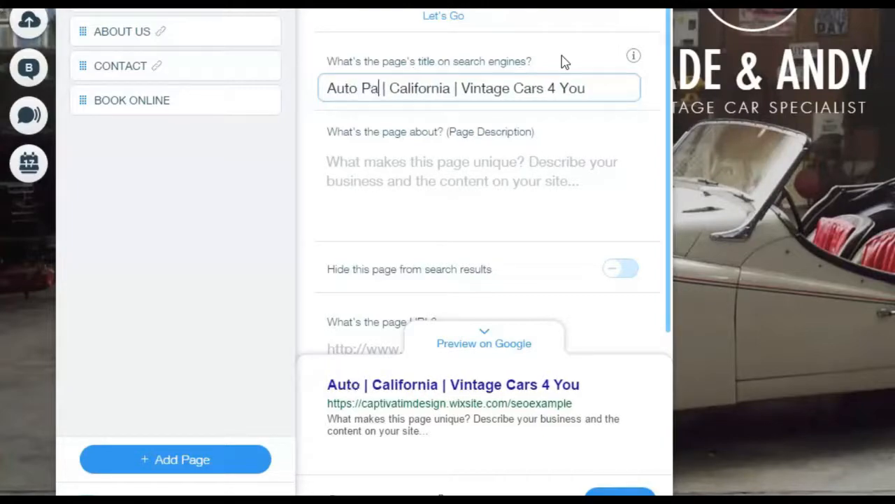
{"action": "type", "text": "s"}
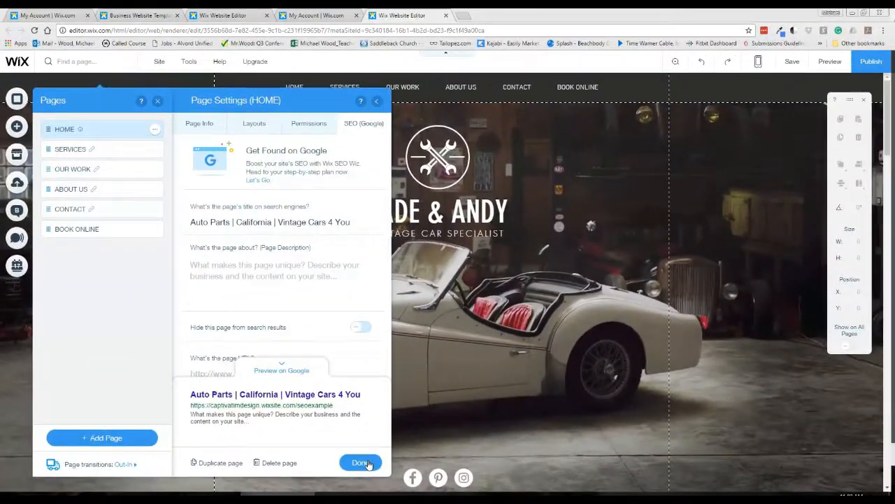
{"action": "left_click", "coordinate": [371, 465]}
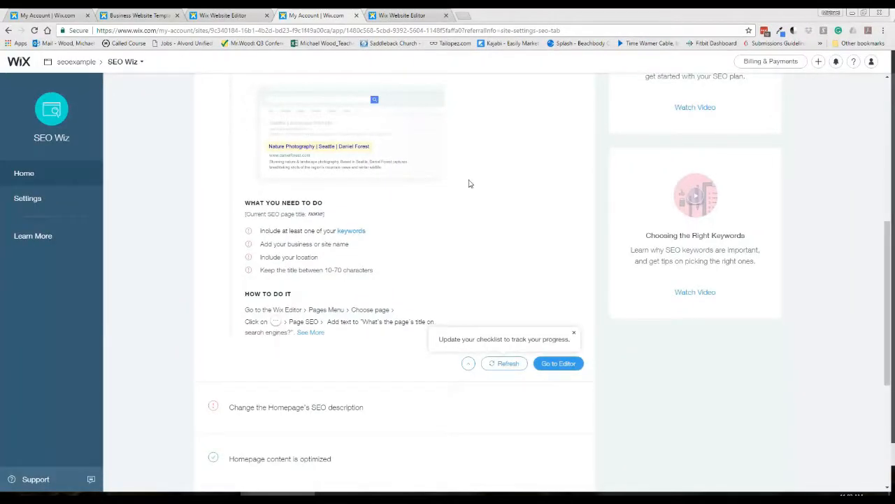
- Save the site in the editor, publish it, and close the publishing confirmation
{"action": "scroll", "coordinate": [466, 187], "scroll_direction": "up", "scroll_amount": 3}
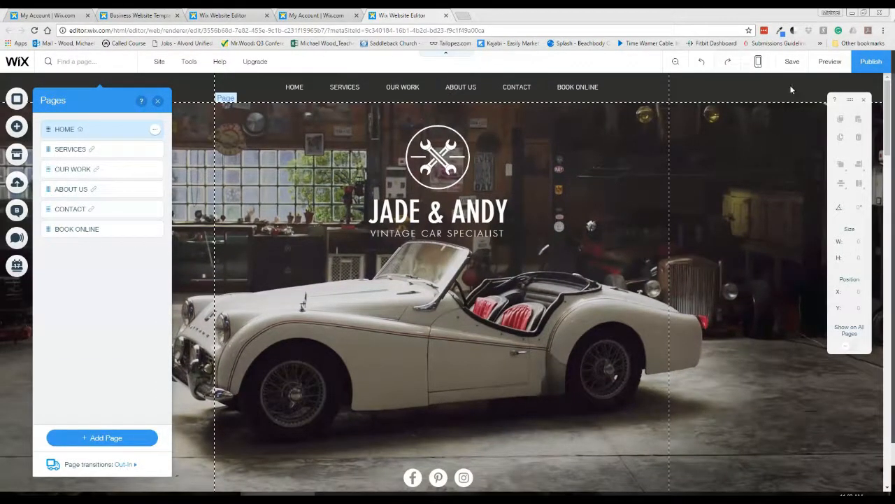
{"action": "left_click", "coordinate": [791, 63]}
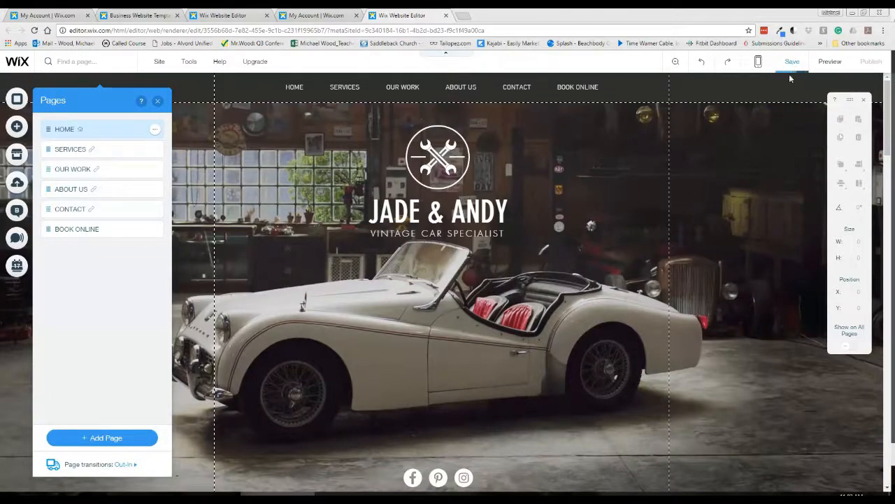
{"action": "left_click", "coordinate": [514, 396]}
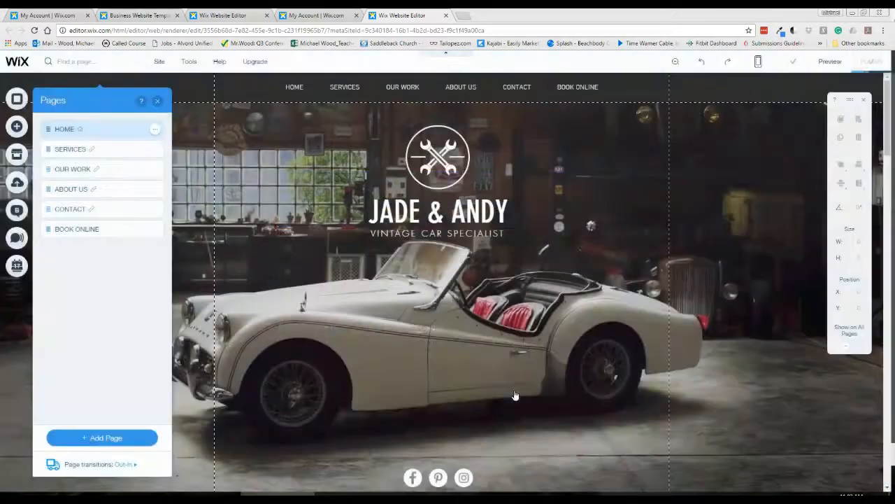
{"action": "left_click", "coordinate": [588, 382]}
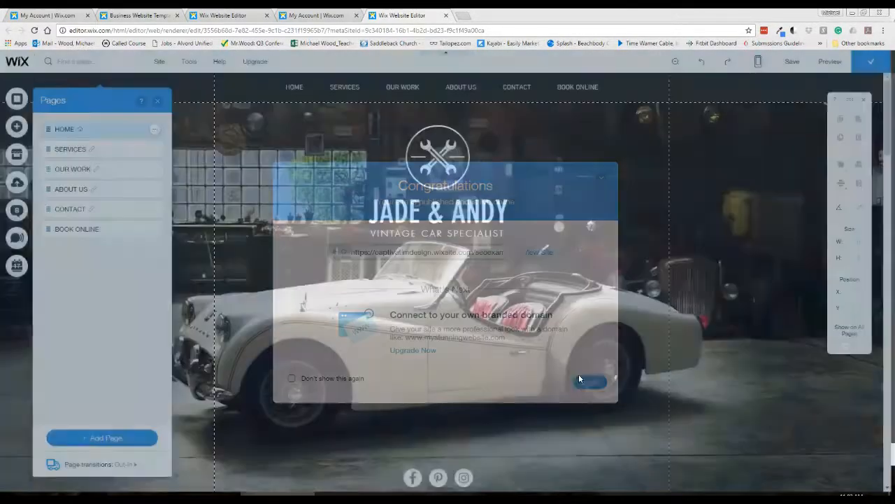
- Return to the SEO Wiz, refresh the checklist, and collapse the homepage's SEO title task
{"action": "left_click", "coordinate": [317, 15]}
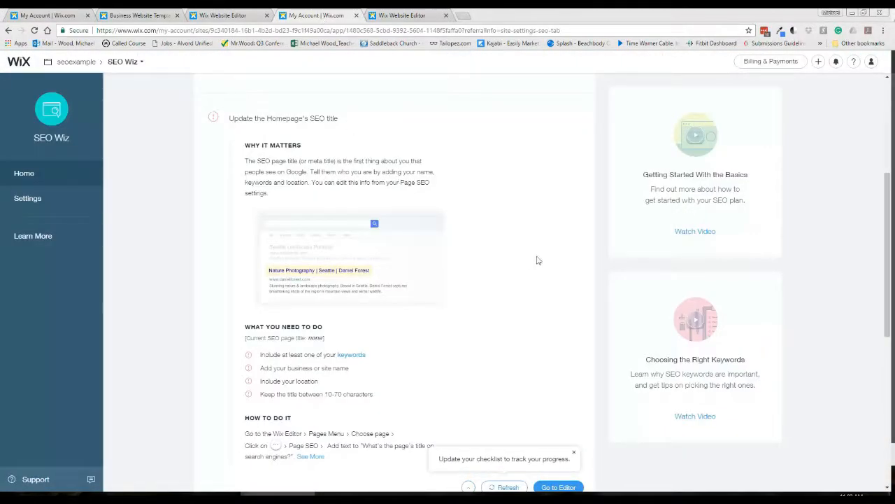
{"action": "scroll", "coordinate": [535, 257], "scroll_direction": "down", "scroll_amount": 1}
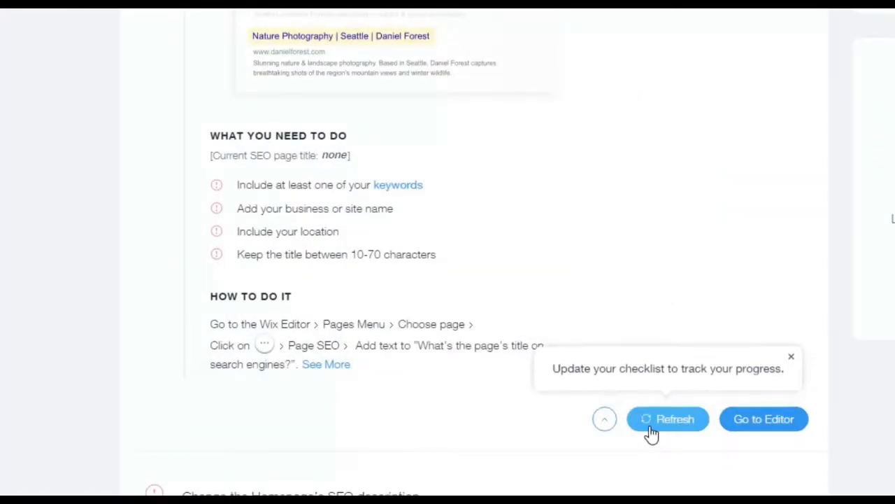
{"action": "left_click", "coordinate": [595, 398]}
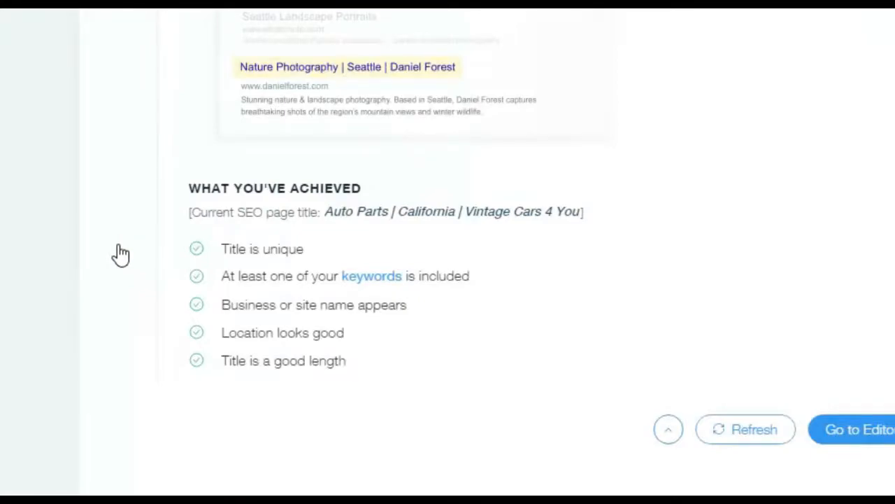
{"action": "scroll", "coordinate": [121, 256], "scroll_direction": "up", "scroll_amount": 5}
{"action": "left_click", "coordinate": [213, 356]}
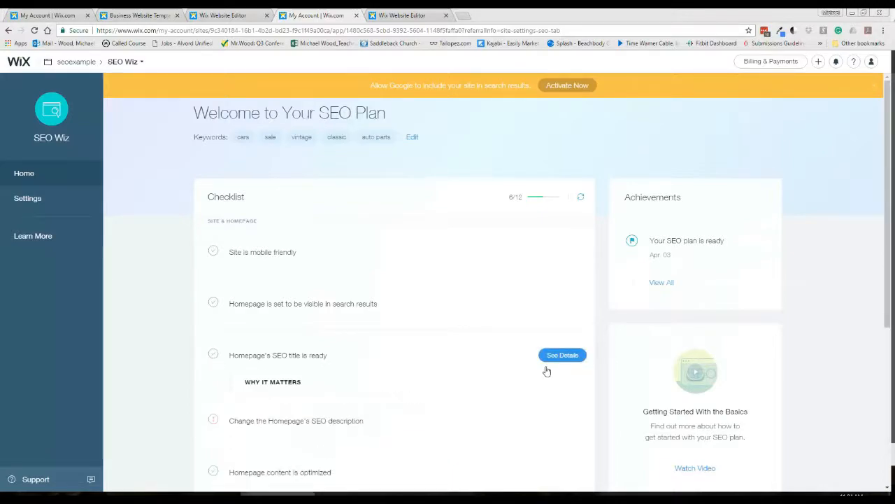
- Review the completed and remaining site and homepage tasks in the refreshed SEO checklist
{"action": "scroll", "coordinate": [384, 309], "scroll_direction": "down", "scroll_amount": 2}
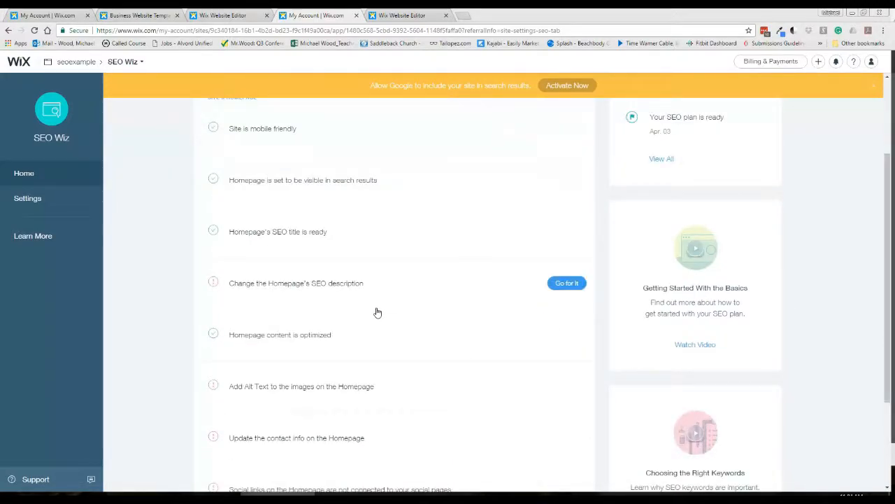
{"action": "scroll", "coordinate": [377, 312], "scroll_direction": "down", "scroll_amount": 2}
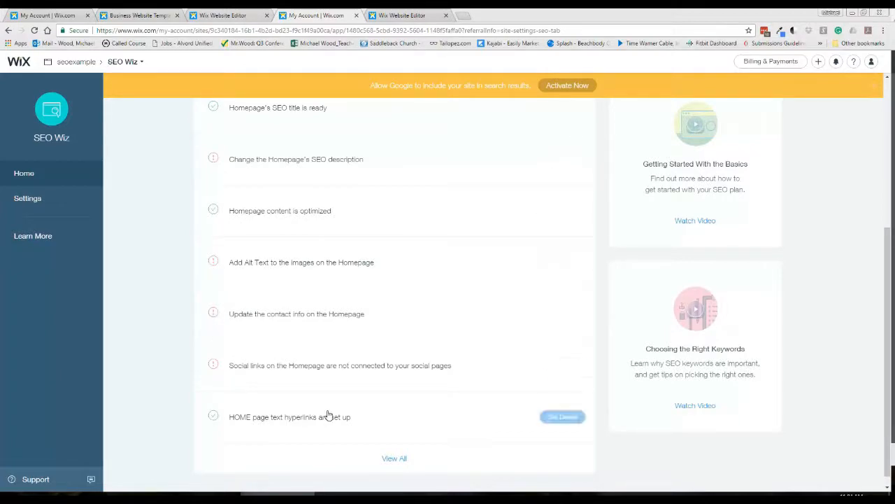
{"action": "scroll", "coordinate": [362, 410], "scroll_direction": "up", "scroll_amount": 4}
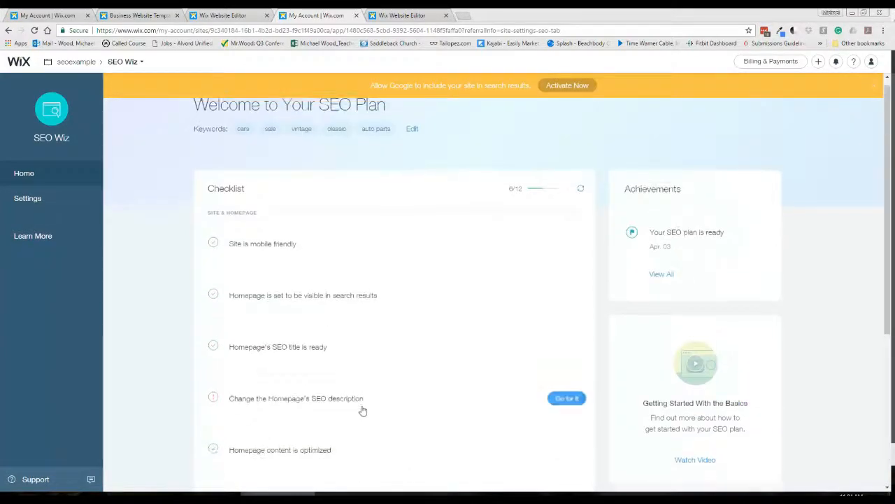
{"action": "scroll", "coordinate": [360, 406], "scroll_direction": "down", "scroll_amount": 2}
{"action": "scroll", "coordinate": [360, 406], "scroll_direction": "up", "scroll_amount": 2}
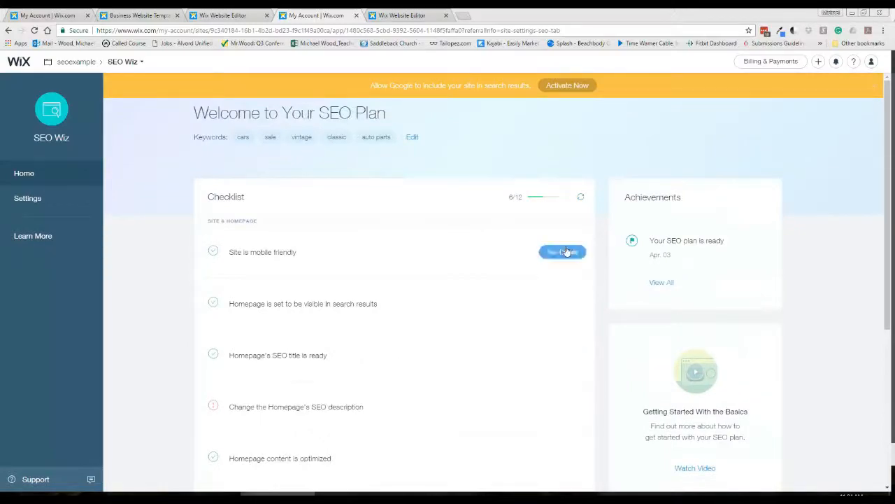
- Switch to the original Wix Editor tab and close its Site Settings dialog
{"action": "left_click", "coordinate": [222, 15]}
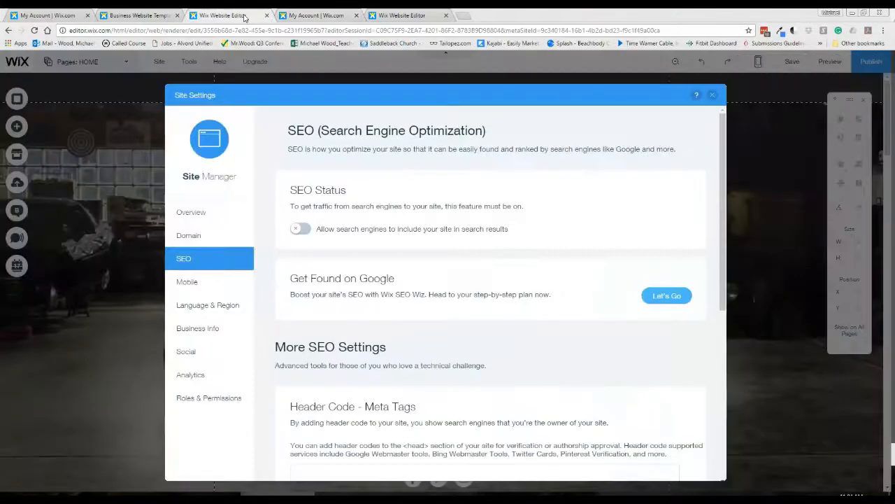
{"action": "left_click", "coordinate": [712, 94]}
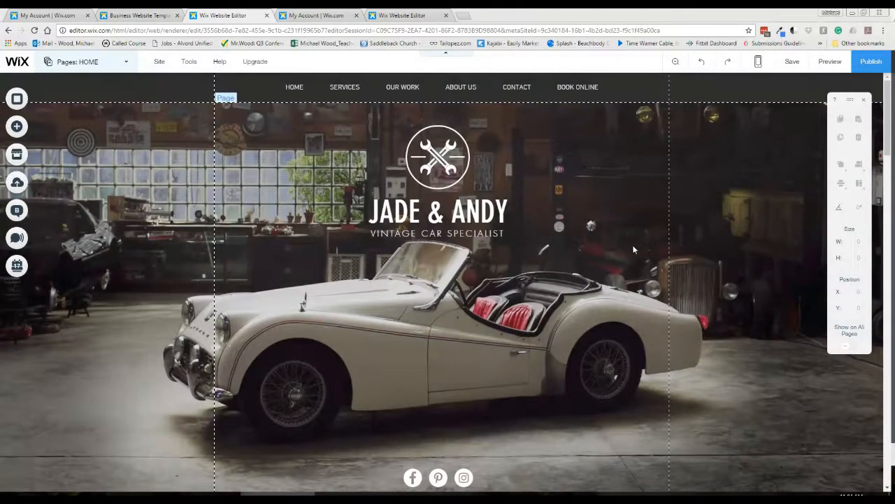